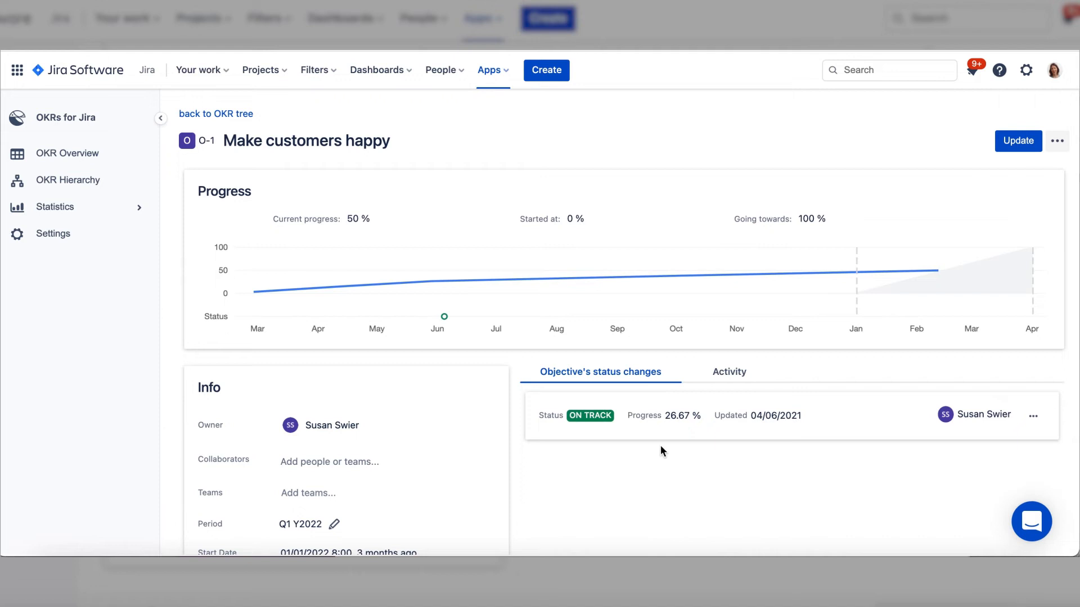
scroll(661, 445, "down", 3)
scroll(660, 445, "down", 4)
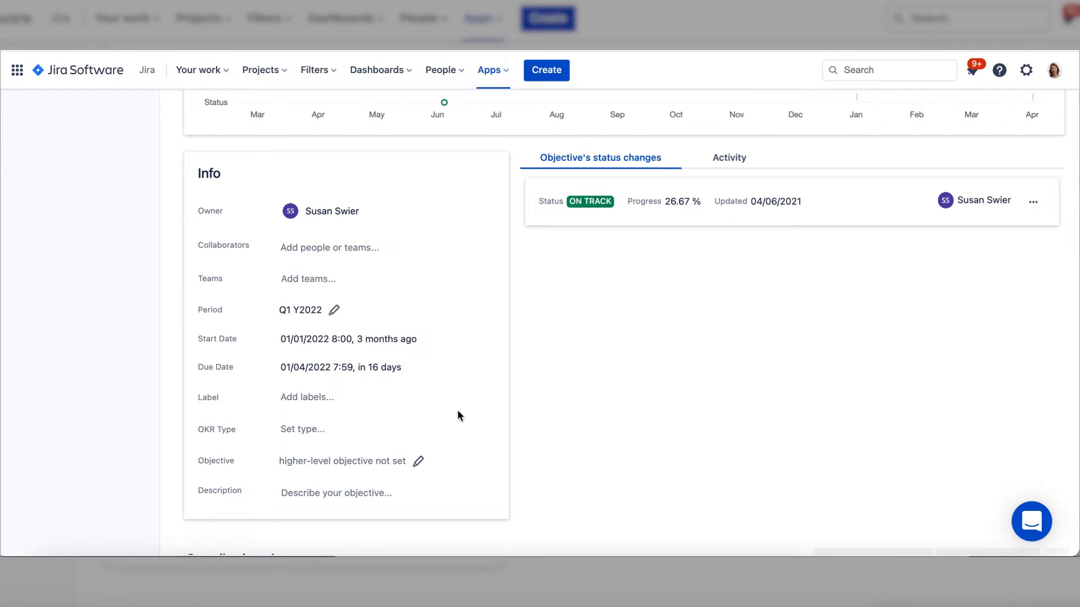
- Set the OKR Type of O-1 Make customers happy to Company
left_click(315, 429)
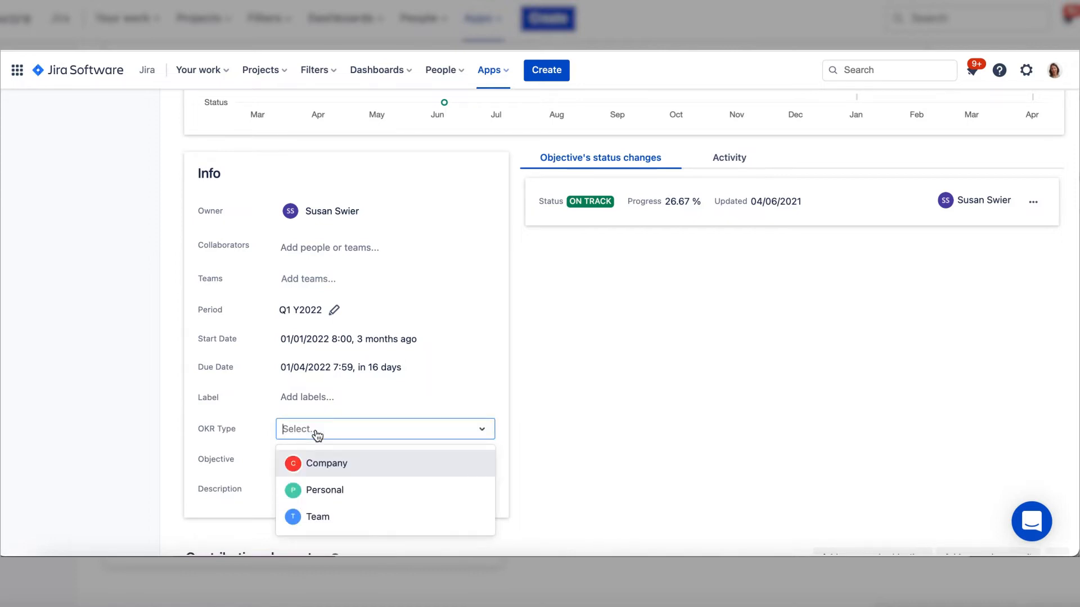
left_click(312, 462)
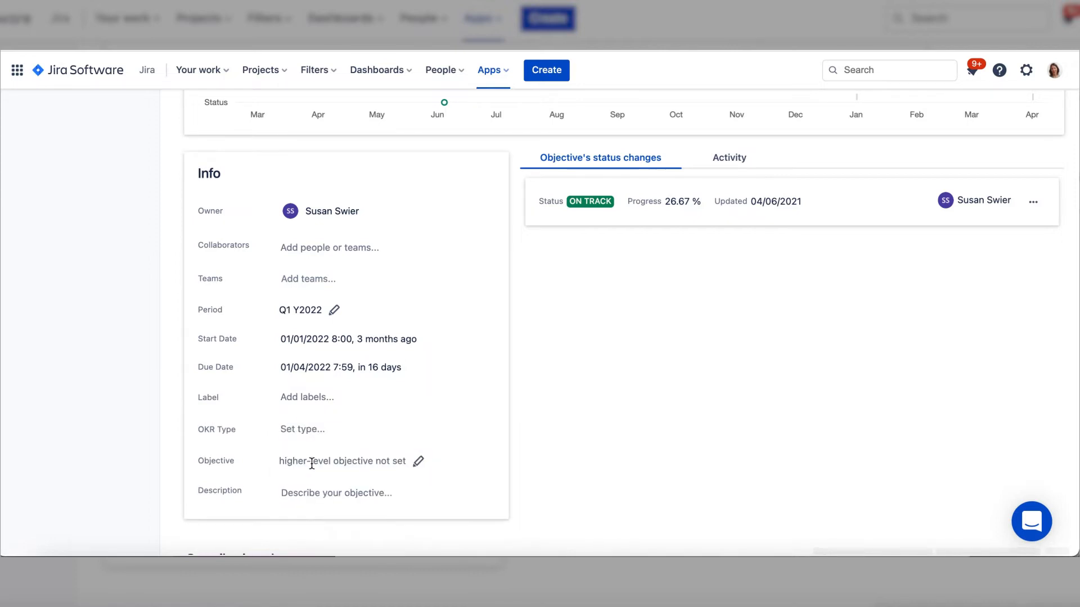
scroll(872, 422, "down", 3)
scroll(873, 422, "down", 3)
scroll(872, 388, "down", 2)
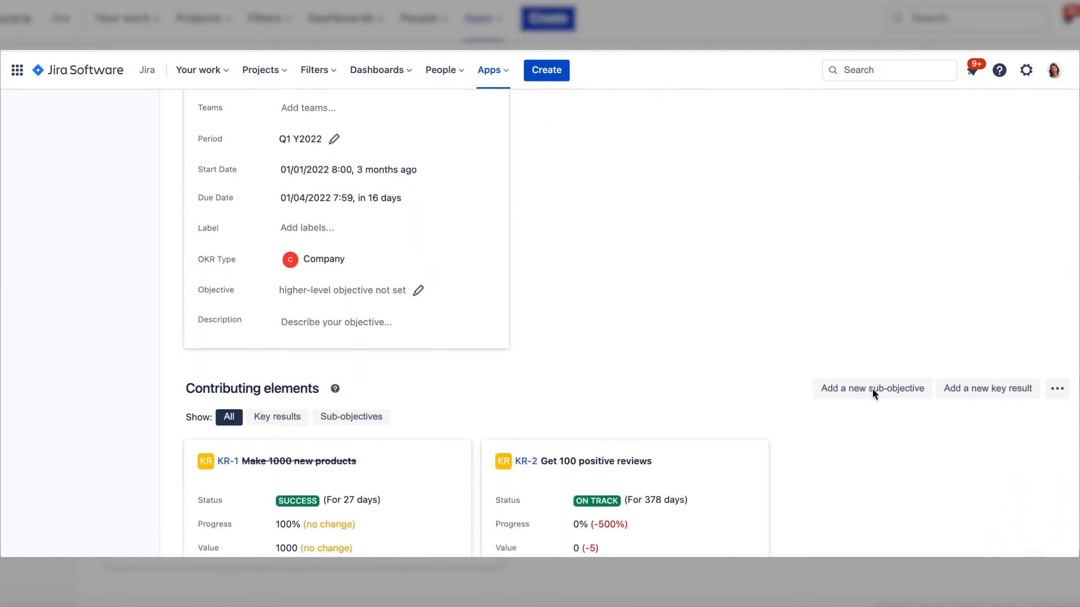
scroll(872, 388, "down", 1)
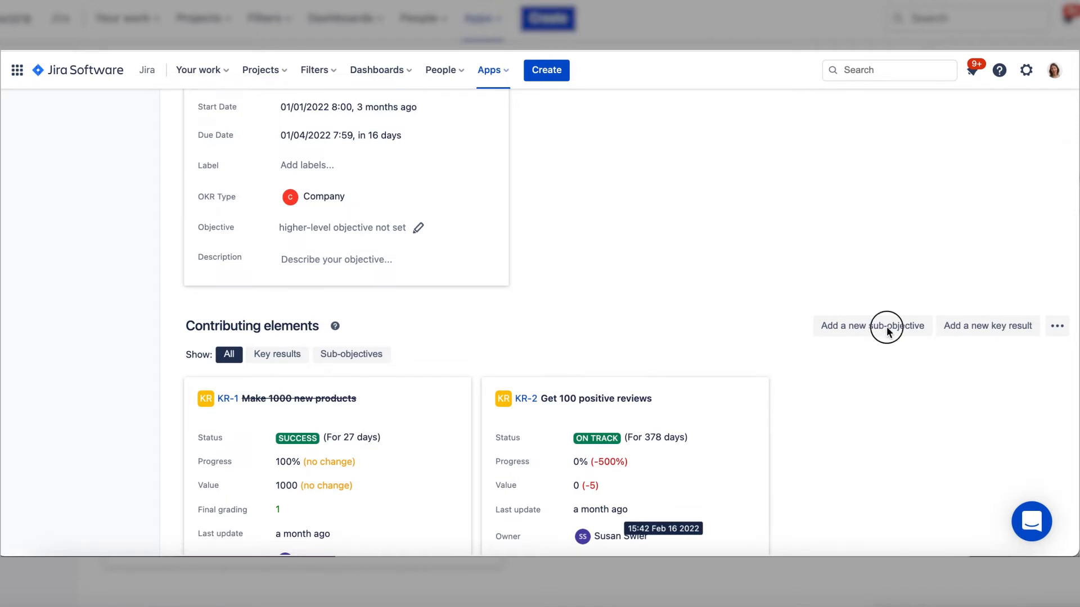
- Start a new sub-objective contributing to O-1 from Contributing elements
left_click(873, 326)
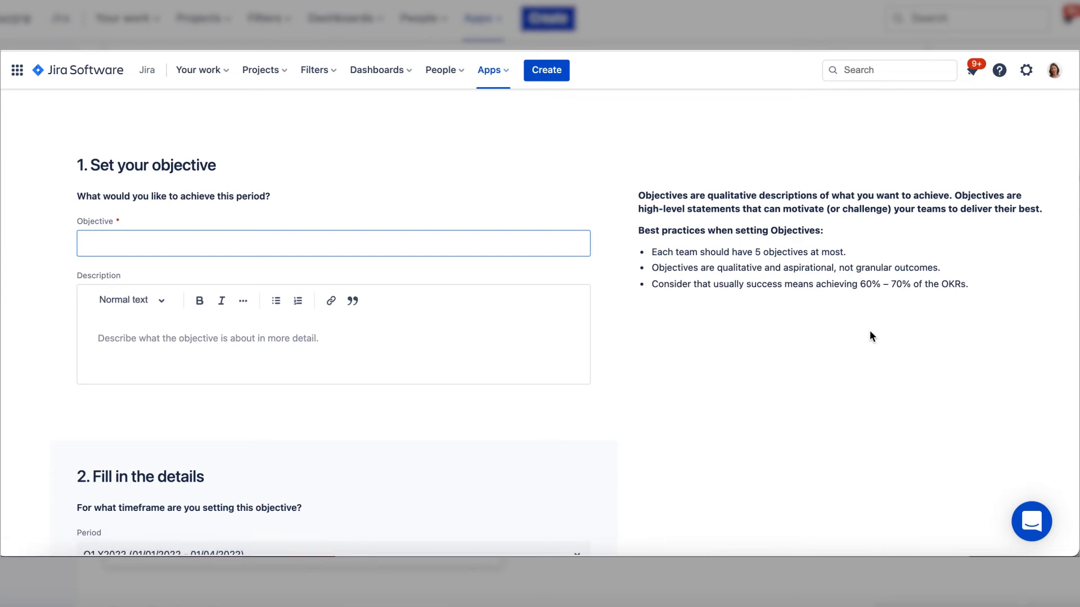
type("Check in on customers on a monthly basis")
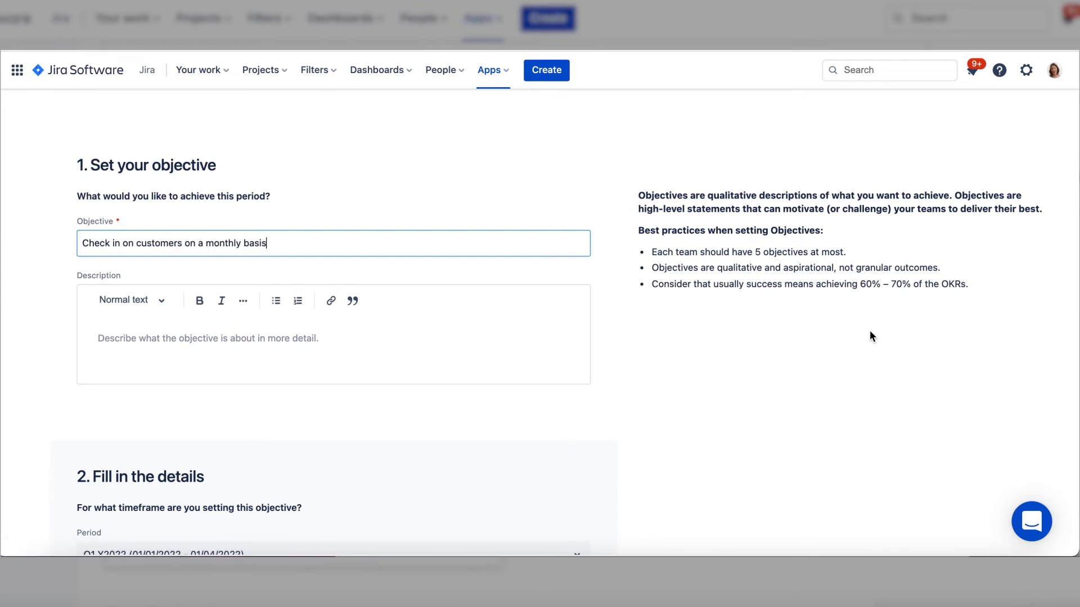
scroll(588, 370, "down", 3)
scroll(589, 369, "down", 3)
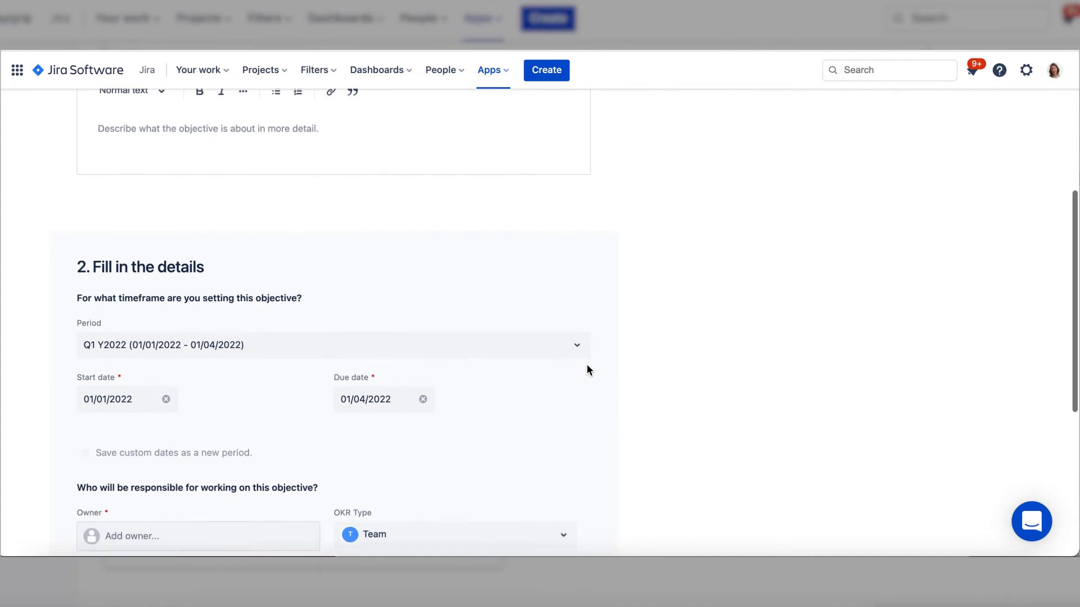
scroll(588, 370, "down", 3)
- Create the sub-objective for the Customer Success Team with the suggested owner, under O-1
left_click(434, 453)
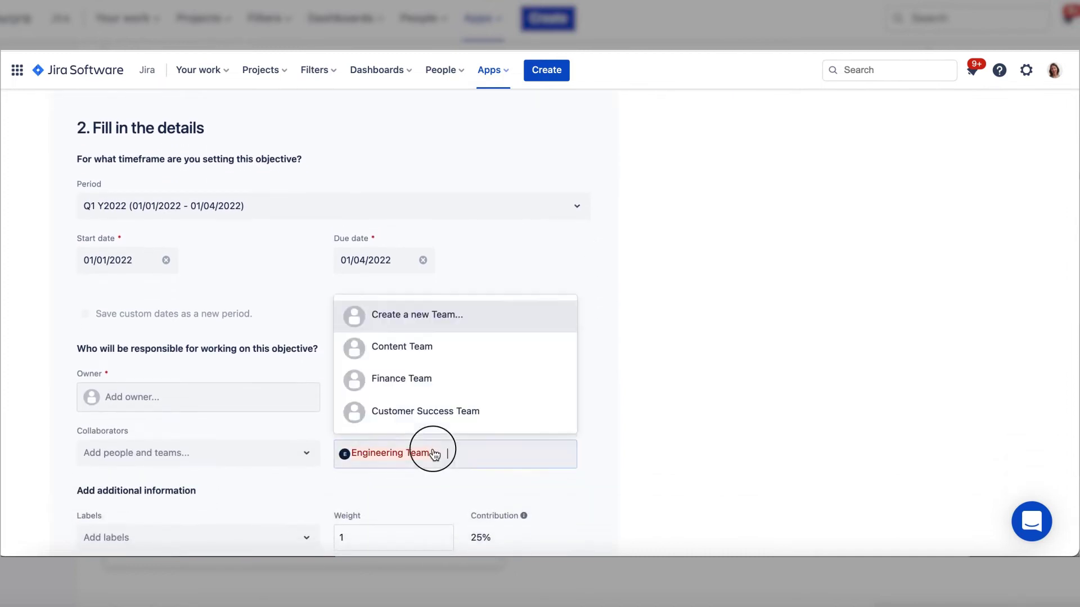
left_click(438, 410)
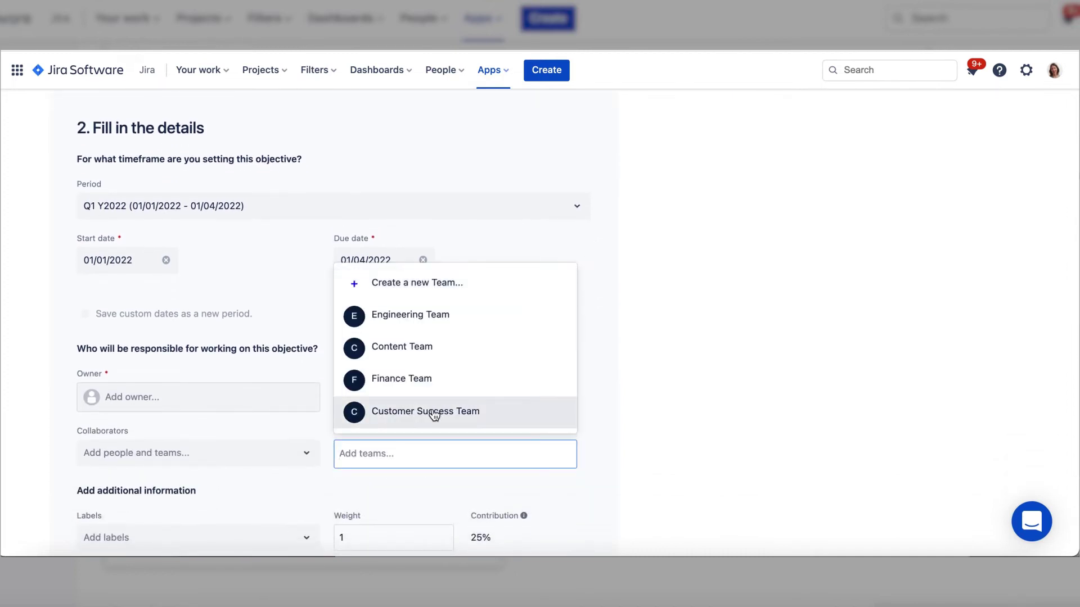
left_click(152, 397)
type("Me")
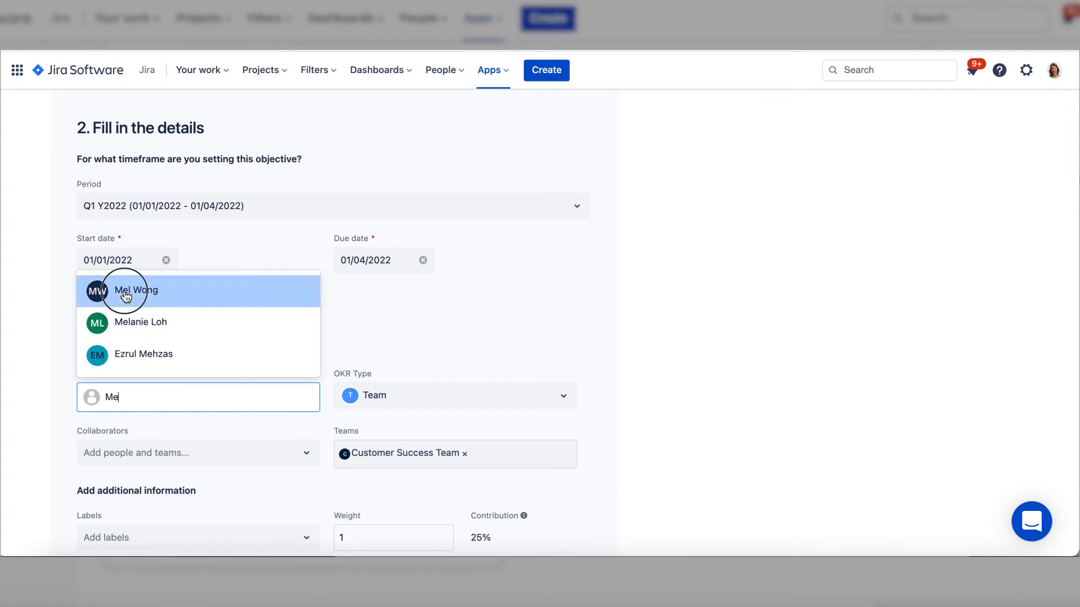
left_click(126, 290)
scroll(664, 427, "down", 5)
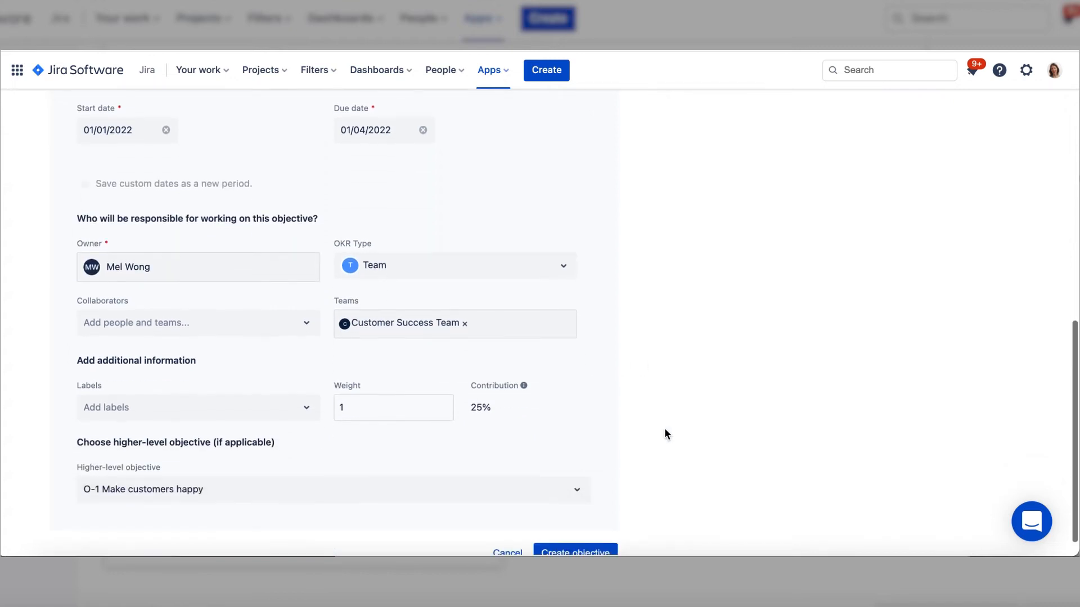
left_click(586, 532)
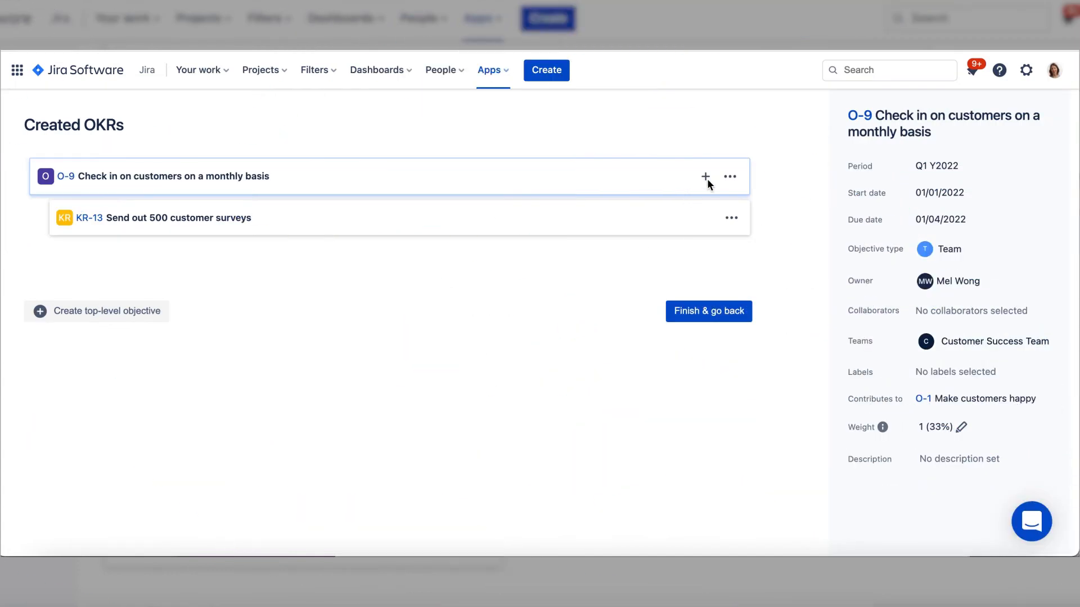
- Add a key result to O-9 from its + options
left_click(705, 176)
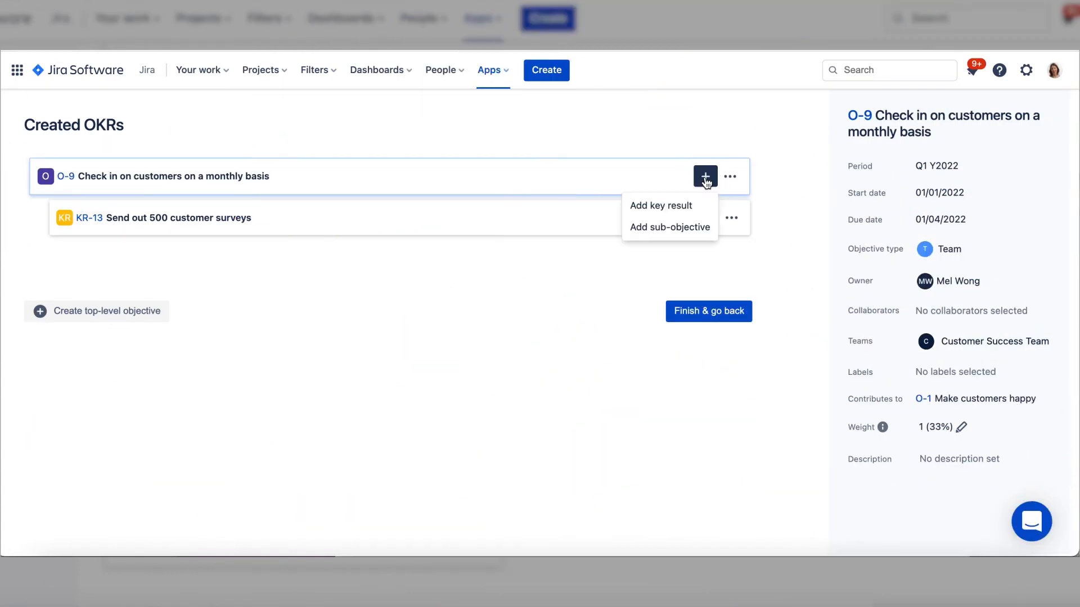
left_click(667, 206)
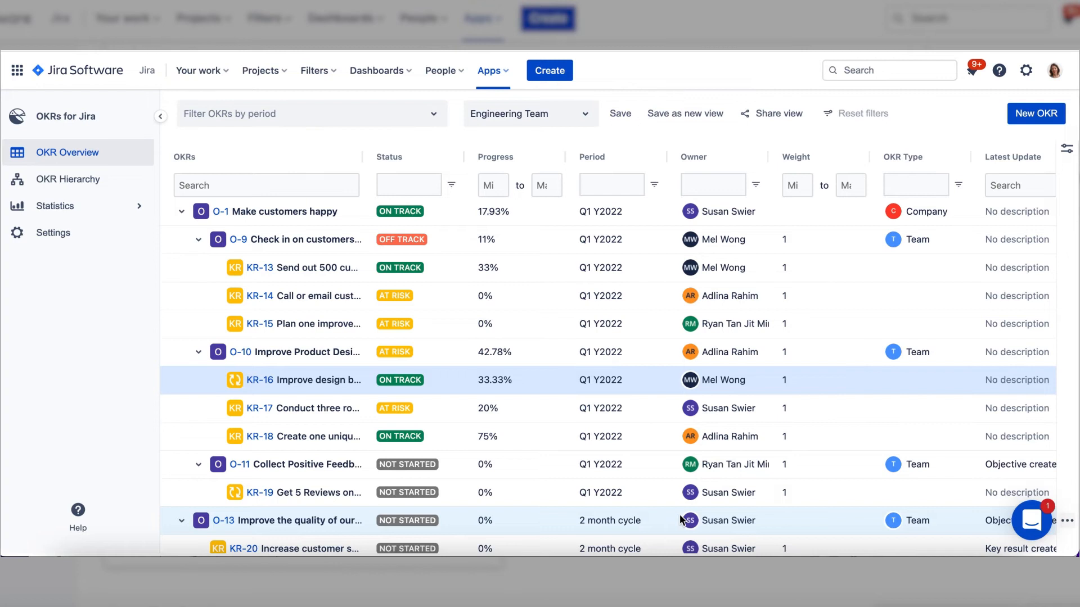
- Show the OKR Hierarchy and pan the tree to O-1's card
left_click(55, 181)
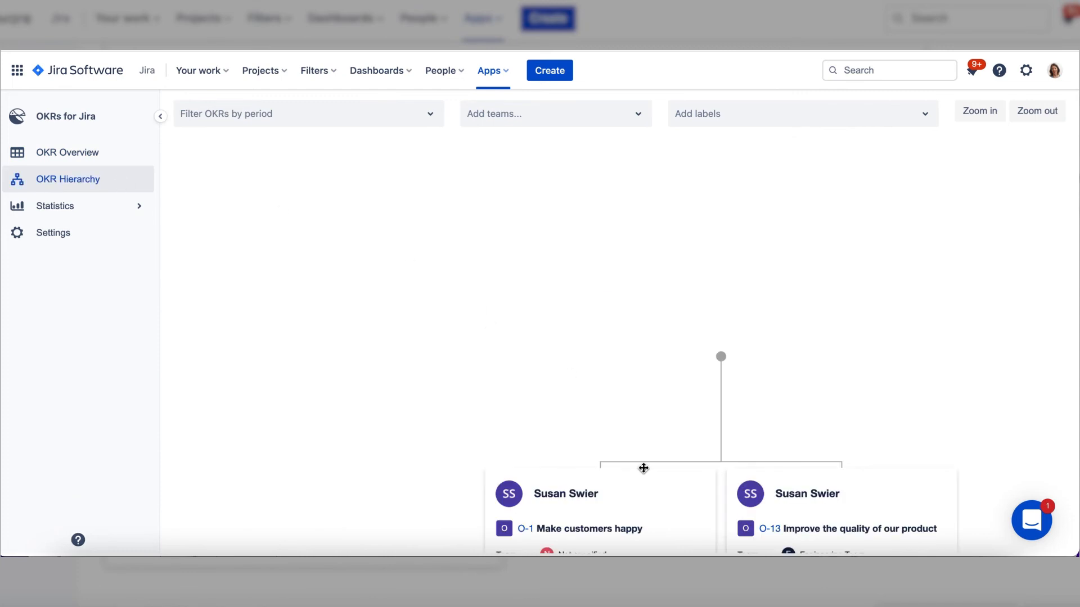
mouse_move(615, 413)
left_mouse_down()
mouse_move(547, 136)
mouse_move(550, 95)
left_mouse_up()
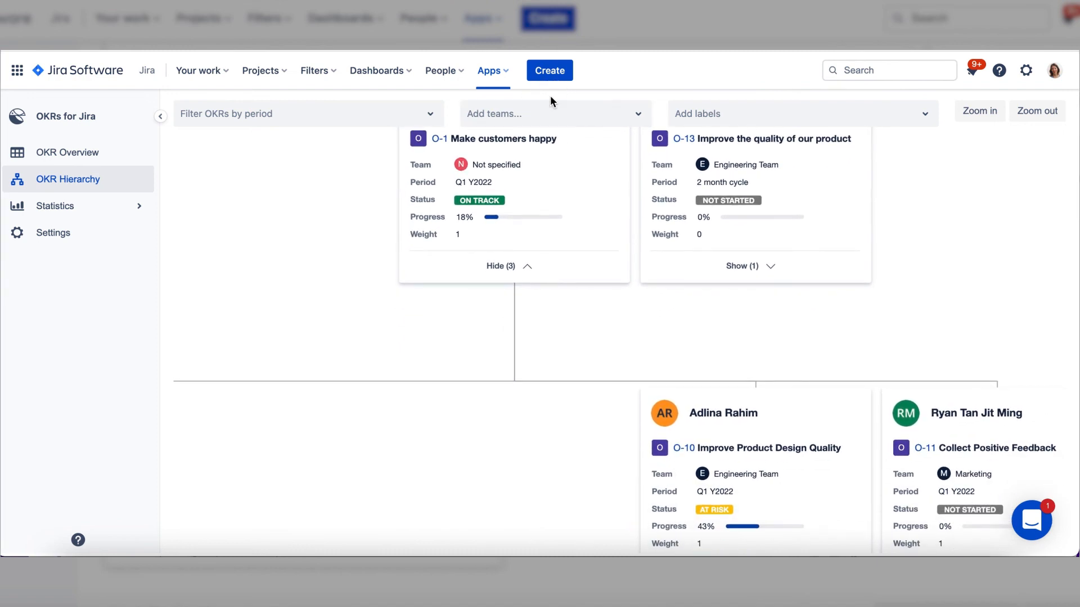